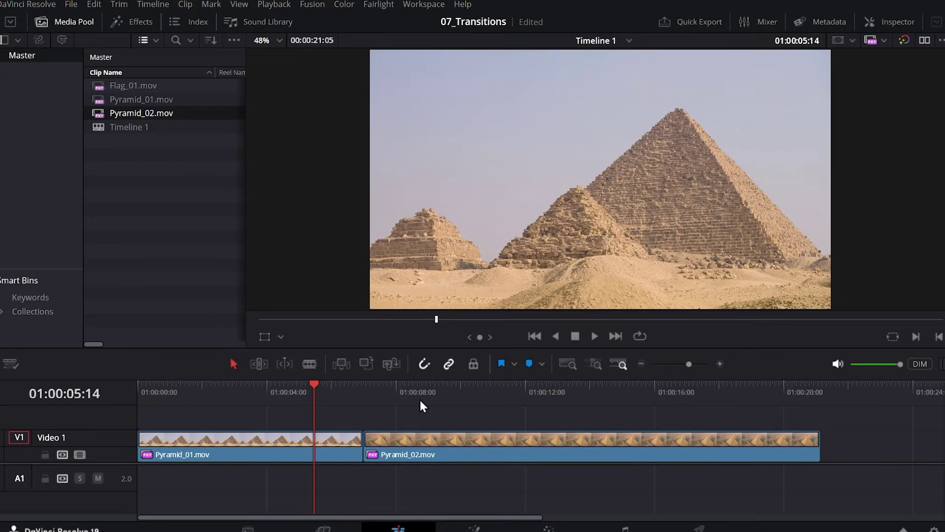
Play Timeline 1 to watch the plain cut from Pyramid_01.mov into Pyramid_02.mov.
key("space")
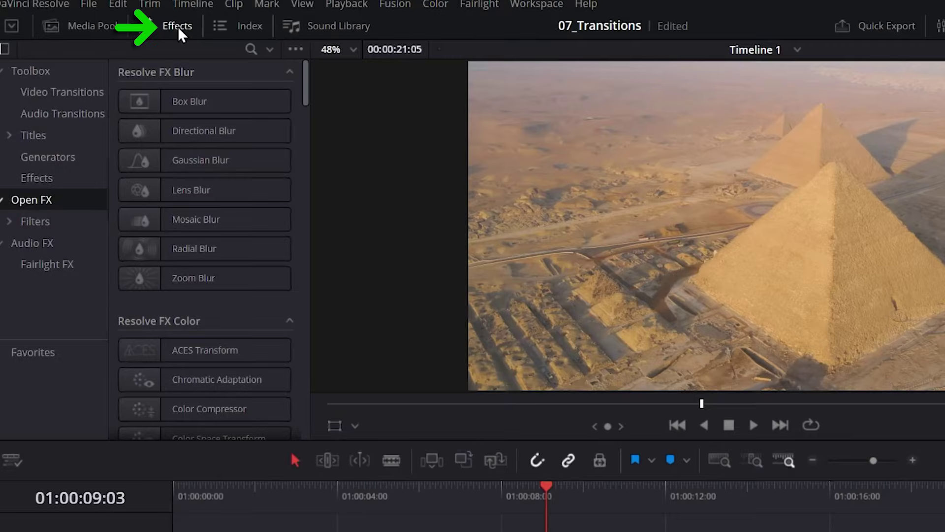
Show the Toolbox's Video Transitions list and scroll to the Wipe, Iris and Motion groups.
left_click(56, 94)
left_click_drag(306, 72, 310, 186)
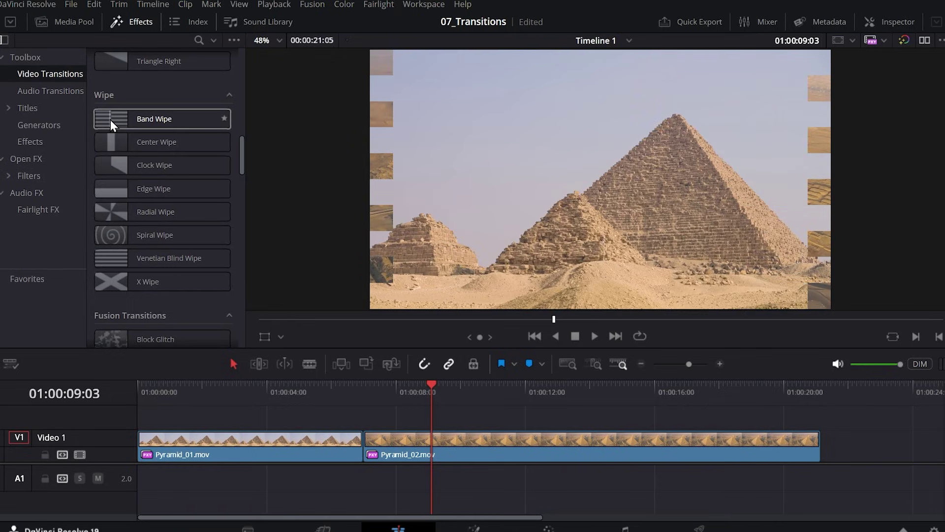
scroll(148, 167, "up", 6)
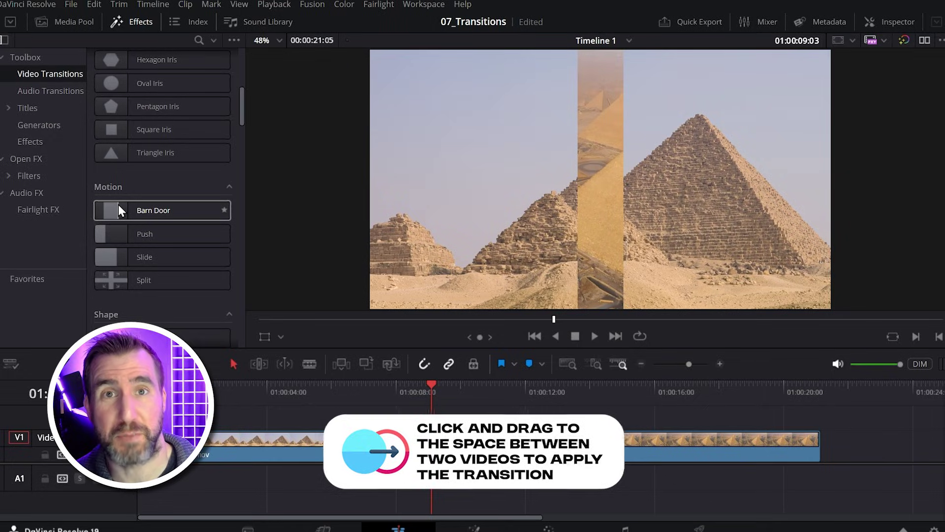
left_click_drag(113, 208, 323, 302)
left_click_drag(363, 426, 347, 441)
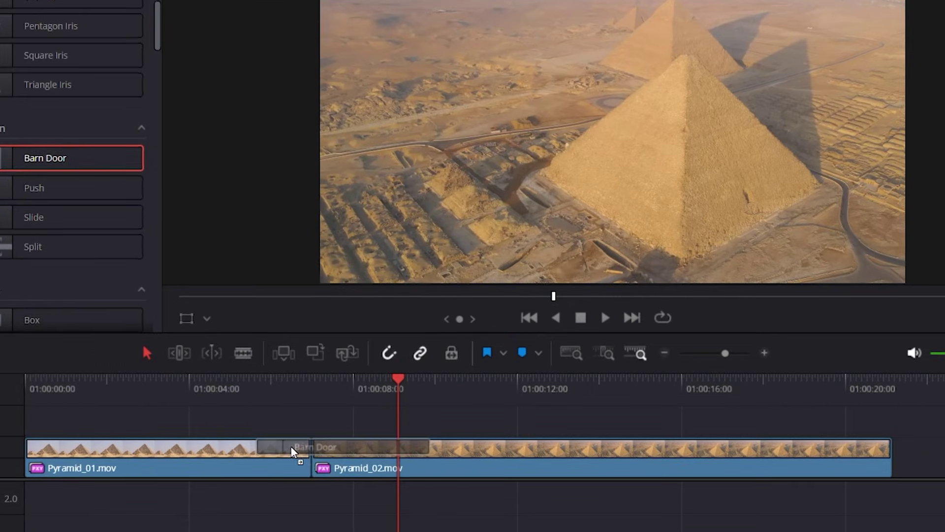
left_click_drag(291, 451, 312, 450)
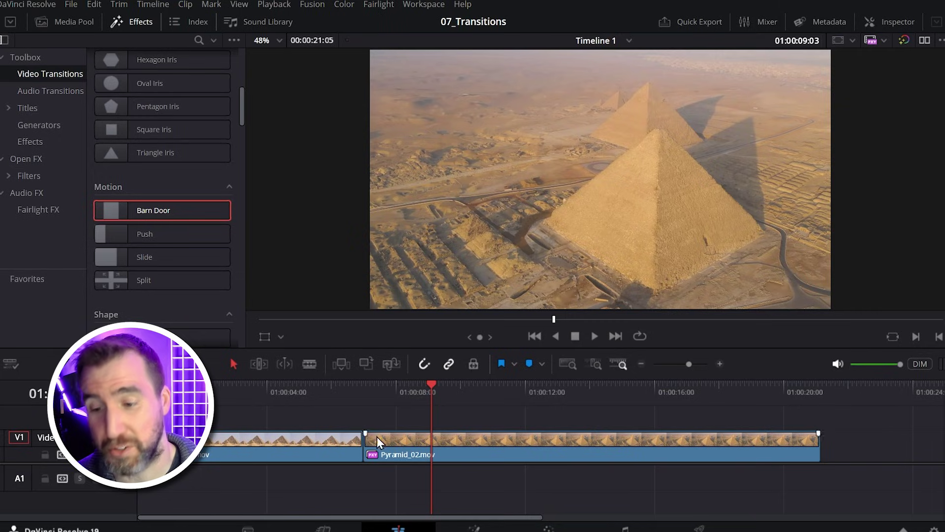
left_click(352, 442)
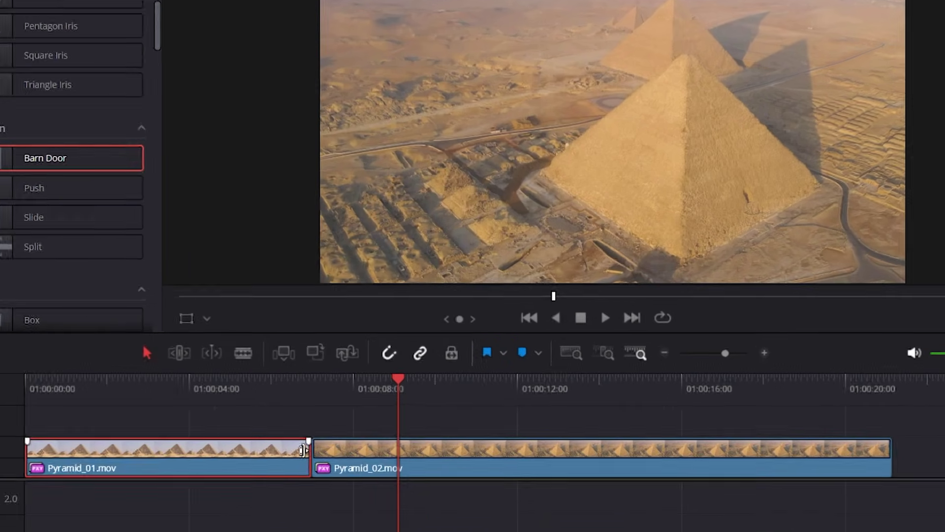
left_click(333, 445)
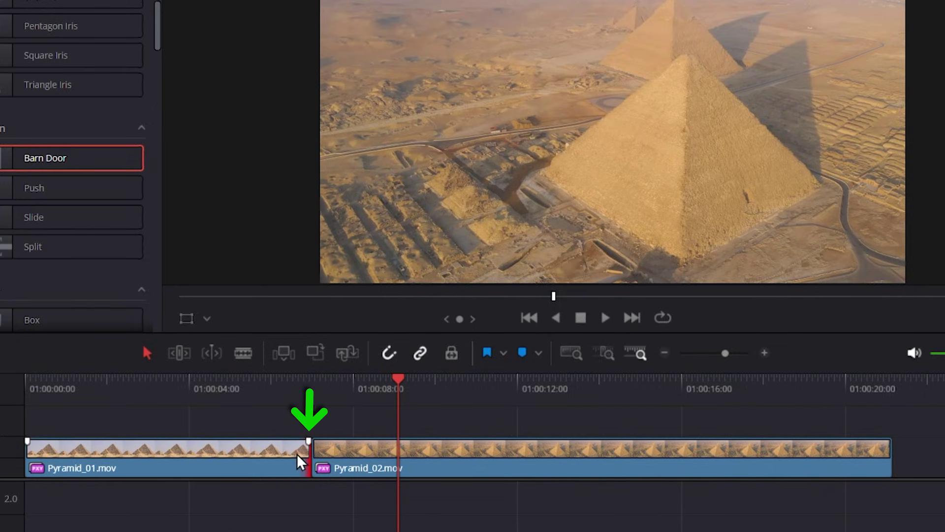
left_click(325, 450)
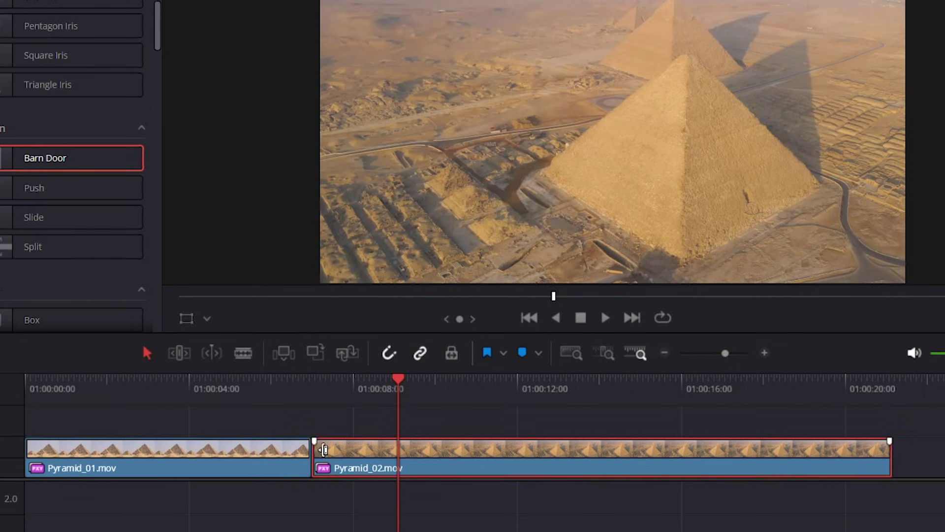
left_click(323, 451)
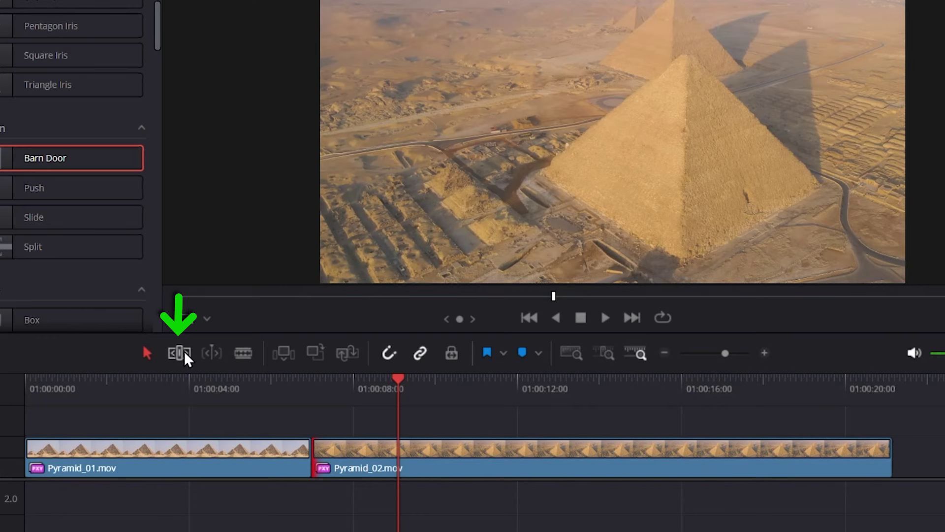
In Trim Edit mode, shorten Pyramid_01.mov by dragging its out-point left.
left_click(184, 353)
left_click(275, 459)
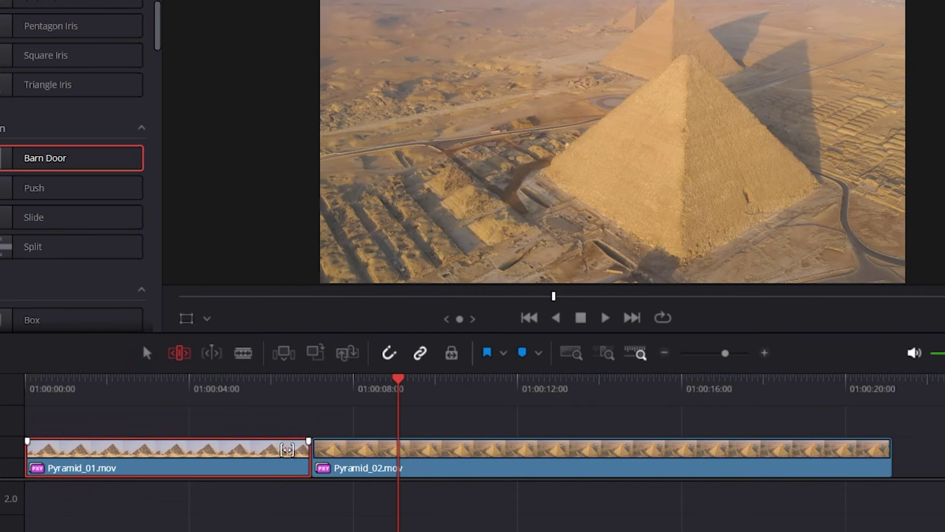
left_click_drag(299, 456, 283, 452)
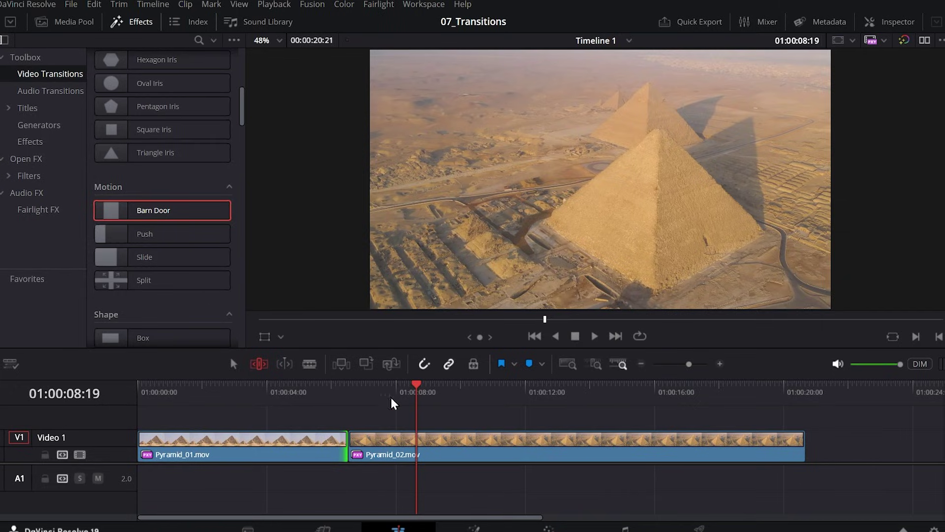
Trim frames off the head of Pyramid_02.mov, bringing the timeline to 00:00:20:06.
left_click(393, 440)
left_click(352, 440)
left_click_drag(353, 439, 370, 443)
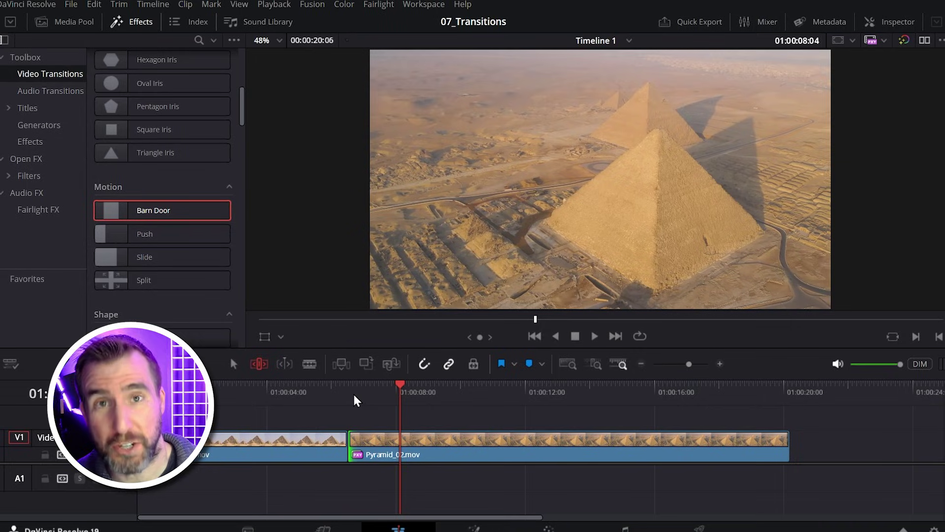
left_click_drag(128, 218, 303, 444)
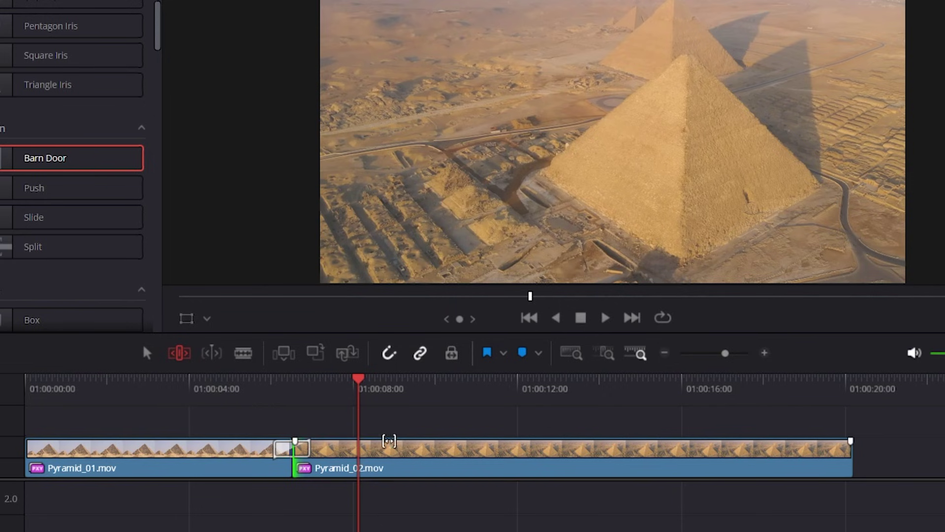
left_click(242, 387)
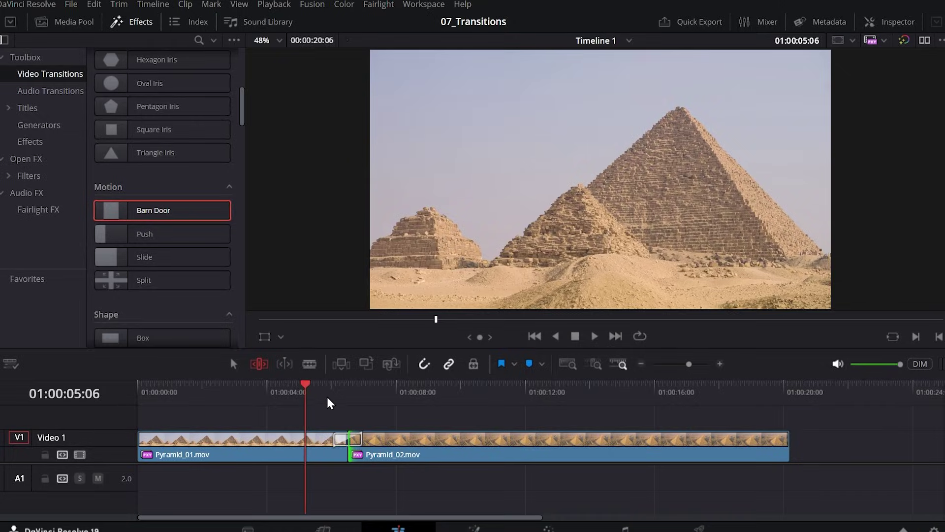
key("space")
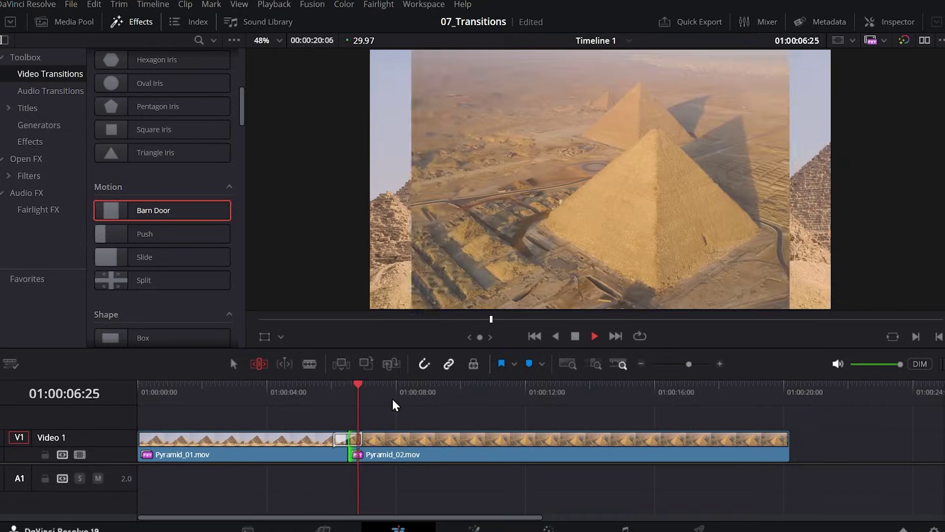
key("space")
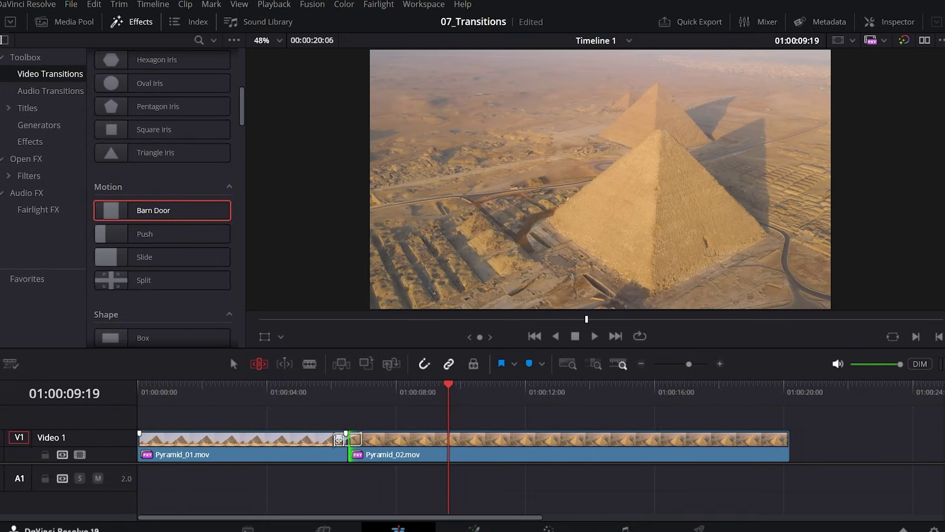
left_click(343, 438)
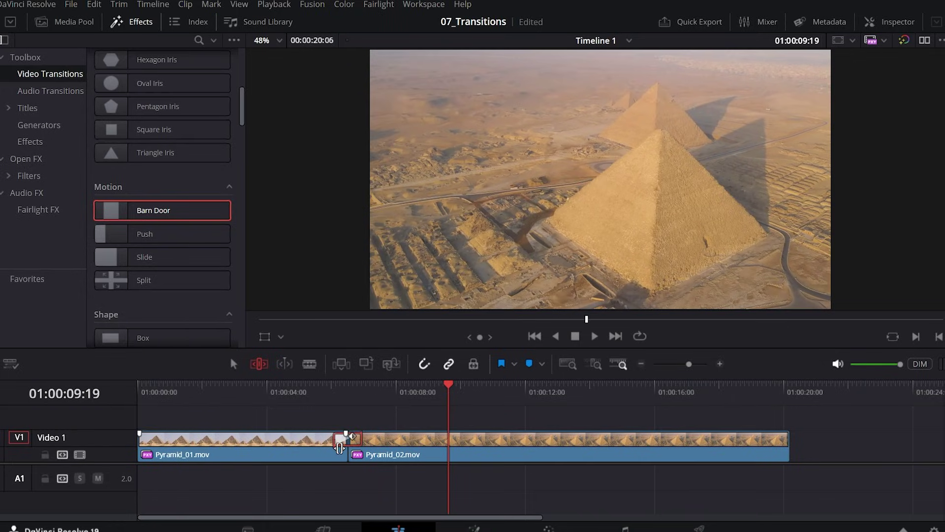
key("Delete")
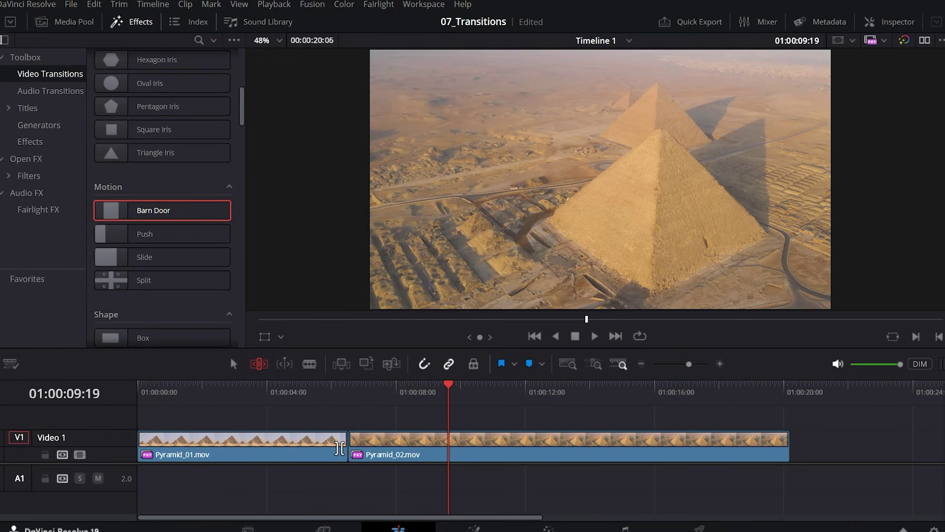
left_click(380, 394)
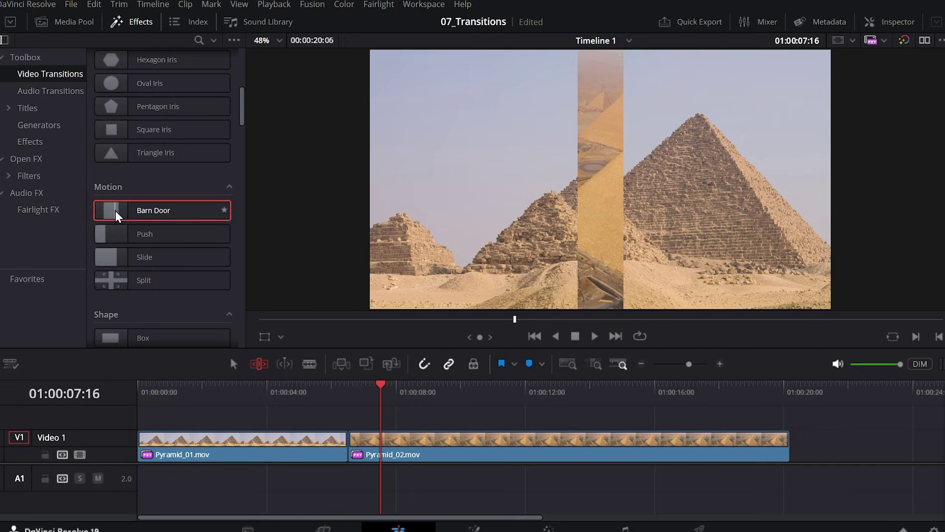
Add a Barn Door transition at the pyramid clips' edit point and play through it.
double_click(117, 215)
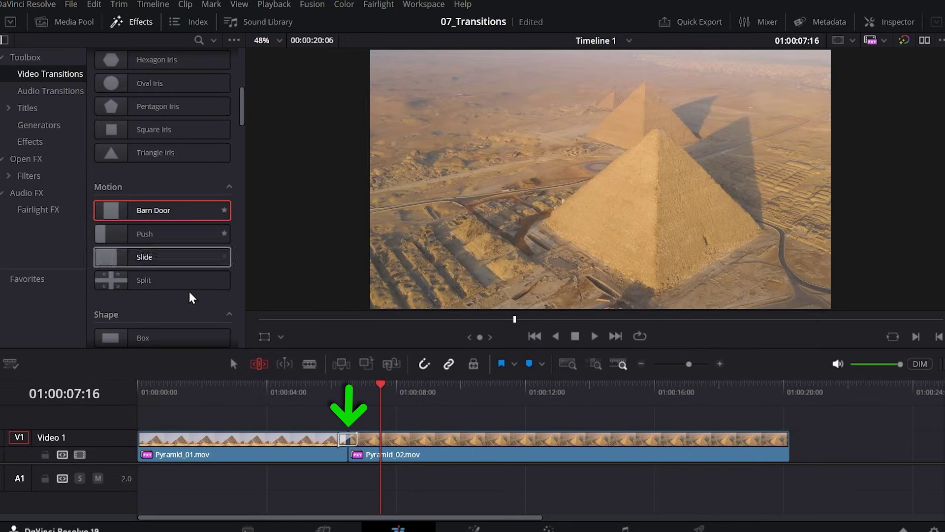
left_click(329, 390)
key("space")
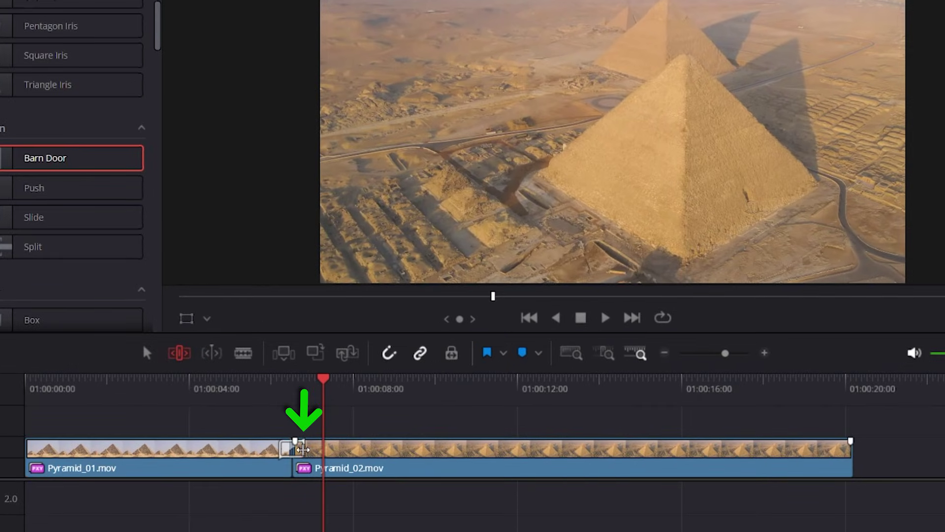
Lengthen the Barn Door transition and trim the end of Pyramid_01.mov shorter.
left_click_drag(302, 449, 311, 449)
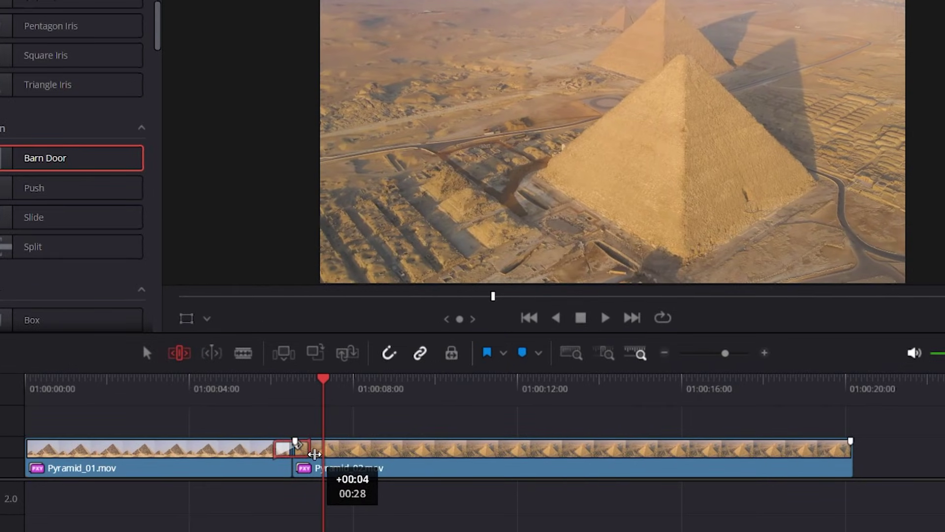
left_click_drag(307, 454, 310, 455)
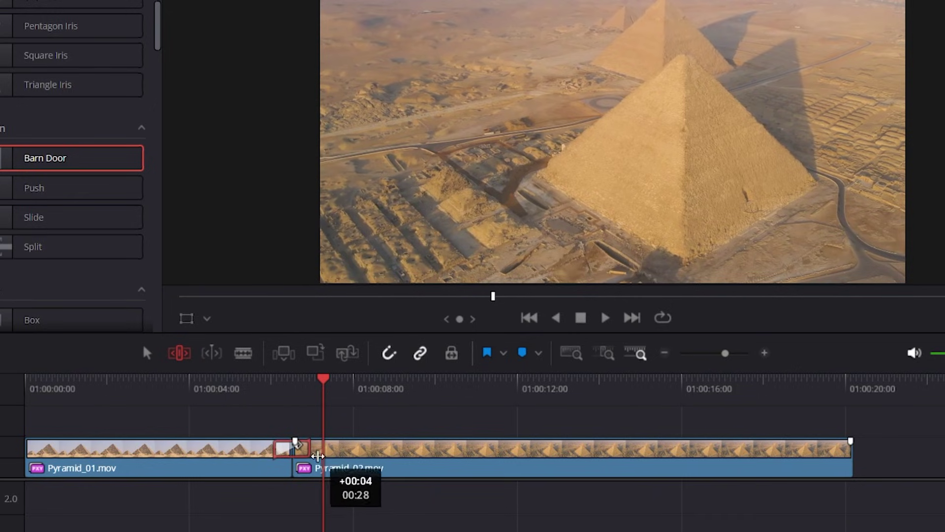
left_click_drag(324, 458, 323, 458)
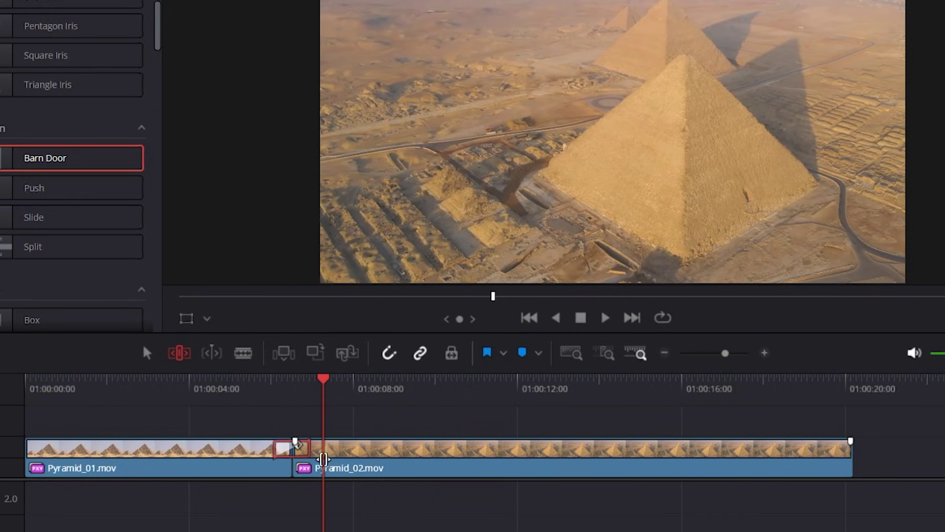
left_click(236, 457)
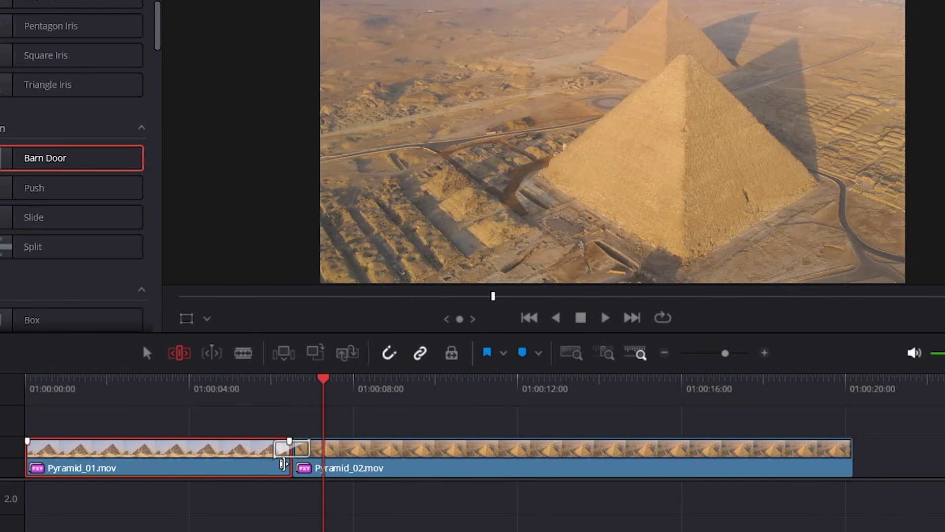
mouse_move(282, 463)
left_mouse_down()
mouse_move(252, 459)
mouse_move(271, 449)
left_mouse_up()
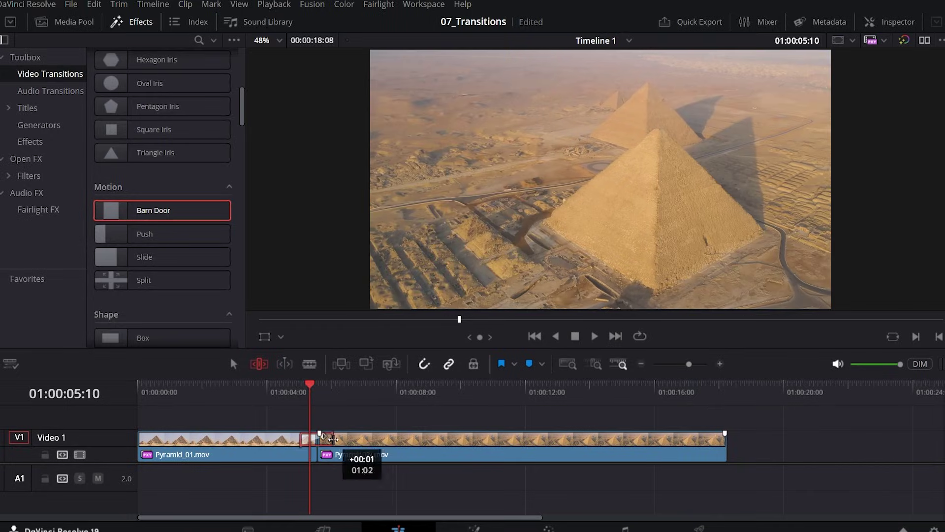
left_click_drag(333, 439, 362, 439)
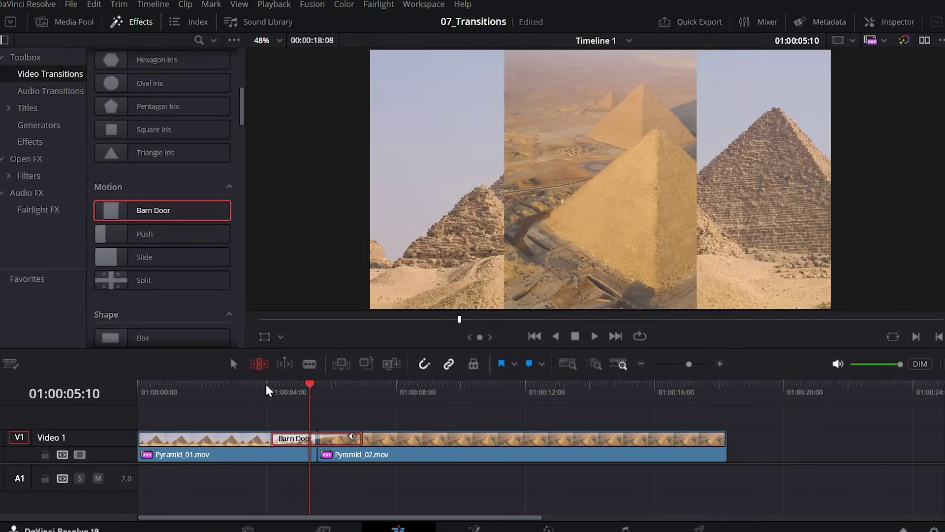
Play back the longer transition, then undo the recent transition and trim changes.
left_click(268, 390)
key("space")
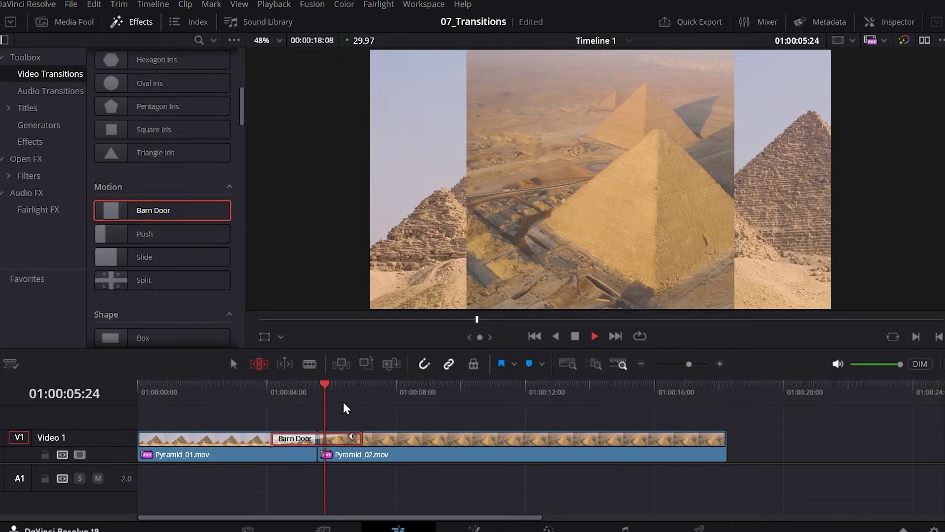
key("space")
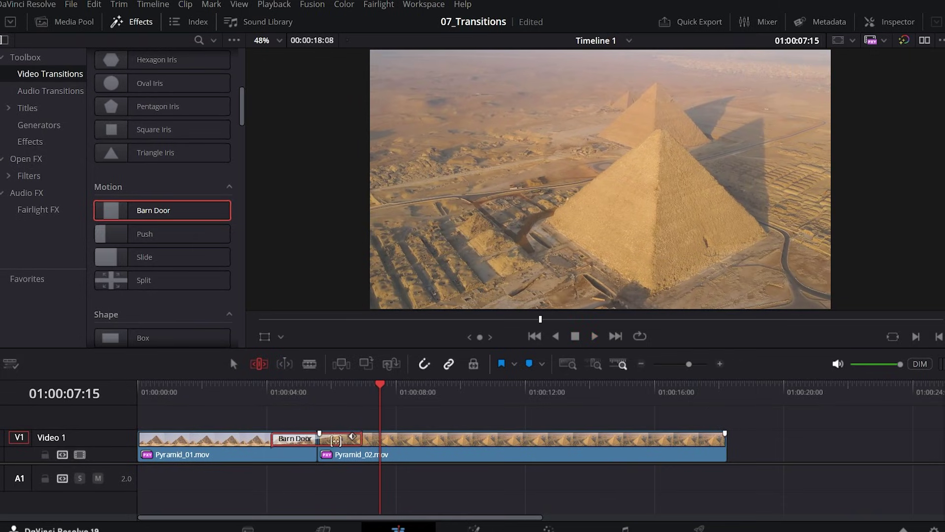
key("ctrl+z")
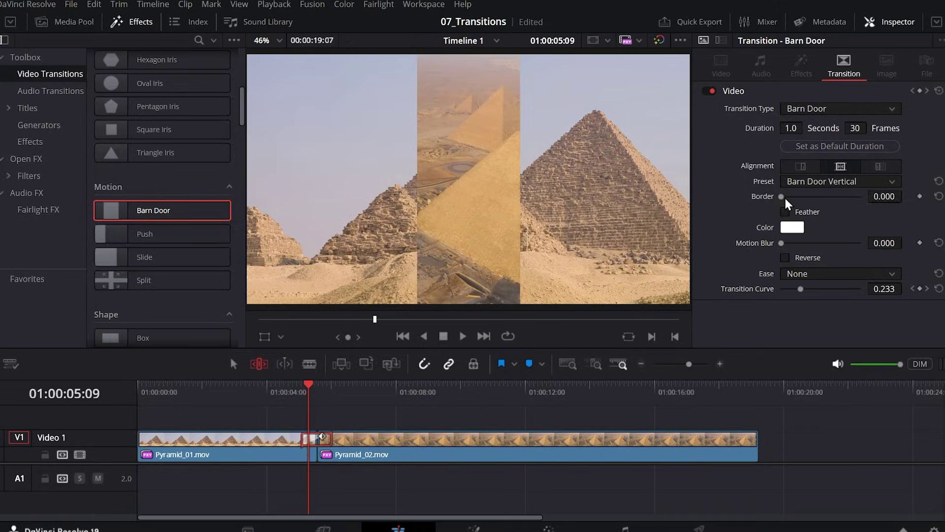
Set the Barn Door transition's white border to 96 and play back through it.
left_click_drag(696, 293, 703, 301)
left_click_drag(786, 203, 799, 203)
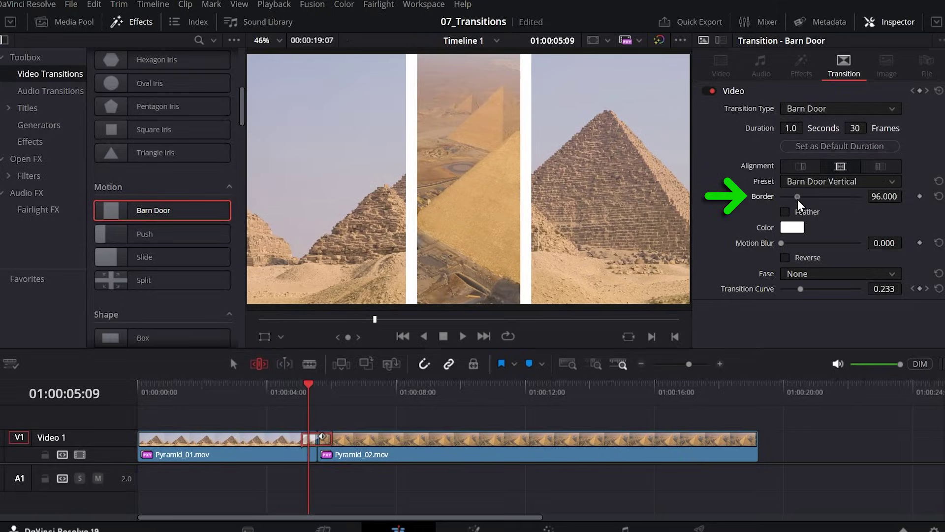
left_click(298, 387)
left_click(294, 388)
key("space")
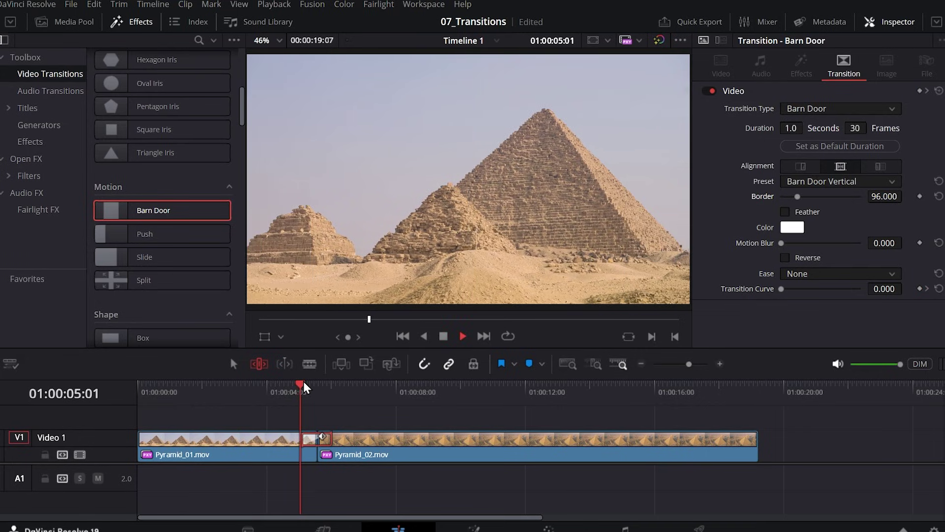
key("space")
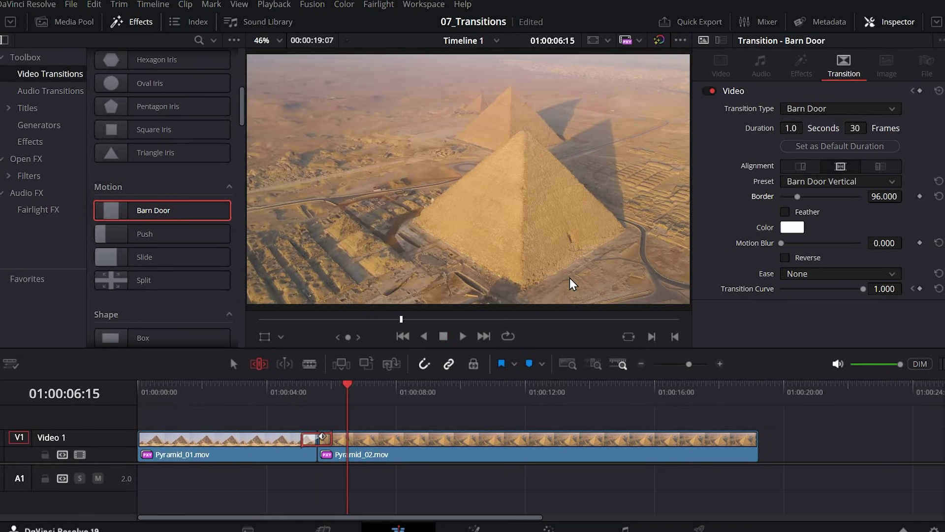
key("Up")
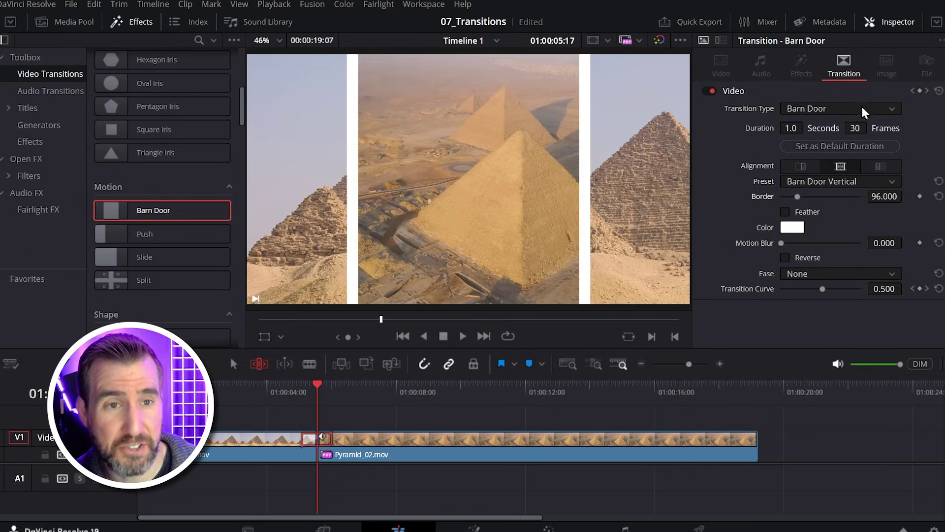
left_click(865, 109)
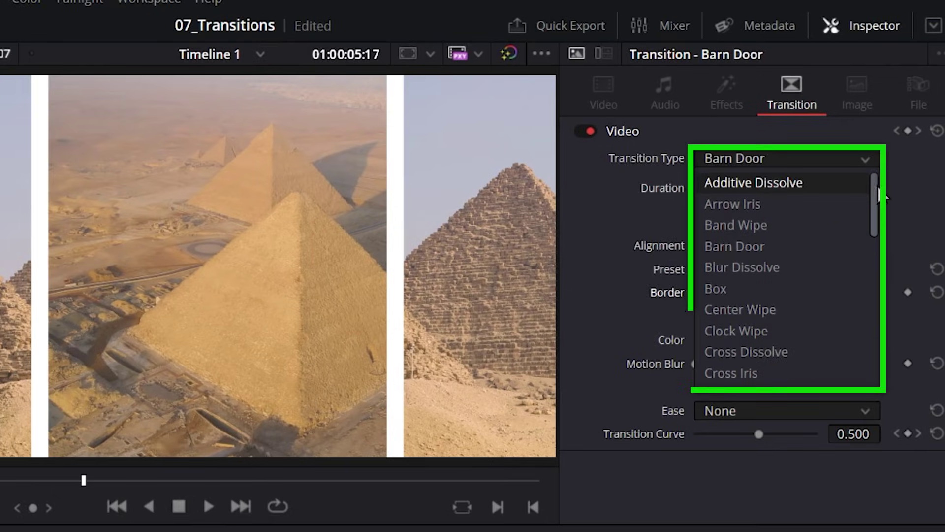
Change the transition type to Spiral Wipe and play back across the edit.
left_click_drag(875, 192, 888, 308)
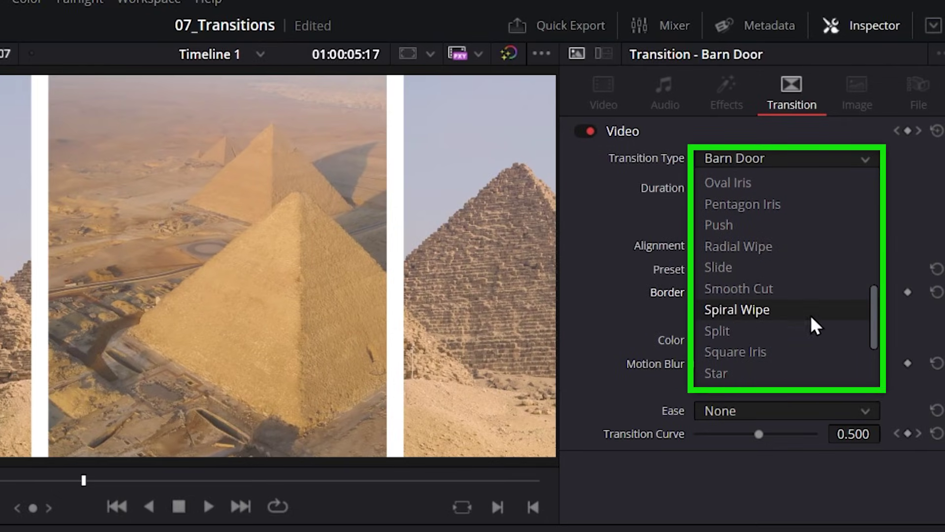
left_click(746, 310)
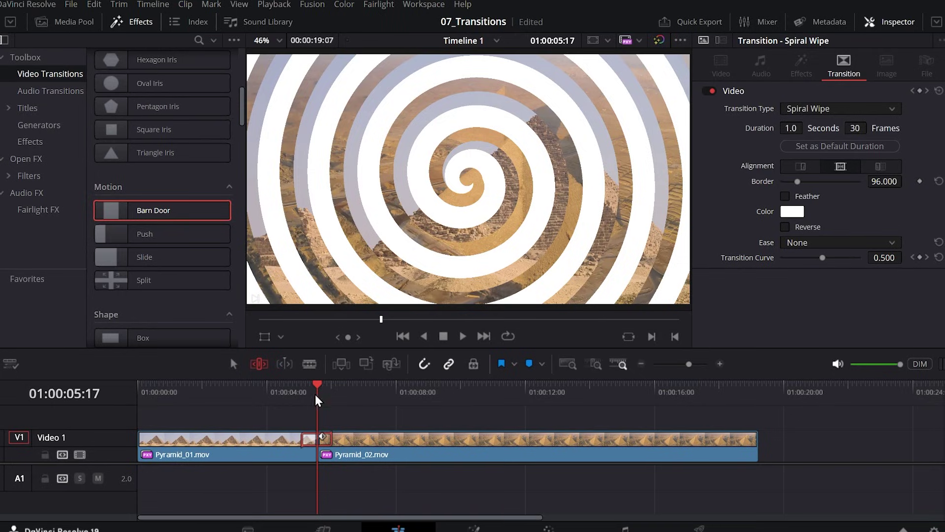
left_click(305, 392)
key("space")
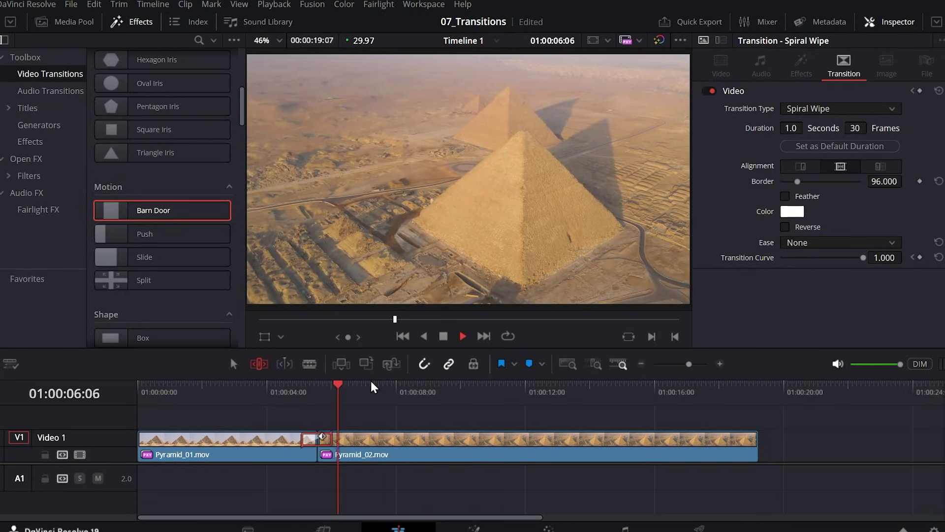
key("space")
Recolour the Spiral Wipe border cyan (#0bb2ff).
left_click(317, 391)
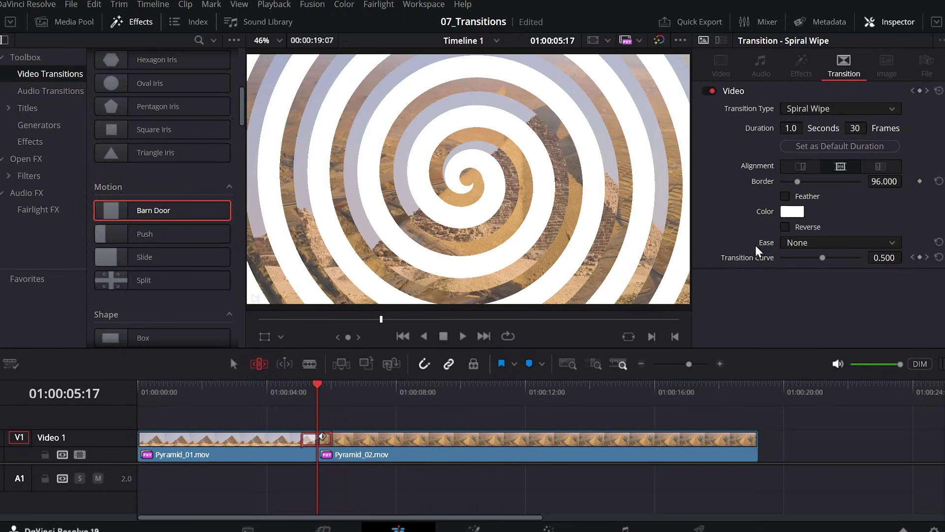
left_click(799, 211)
left_click(514, 165)
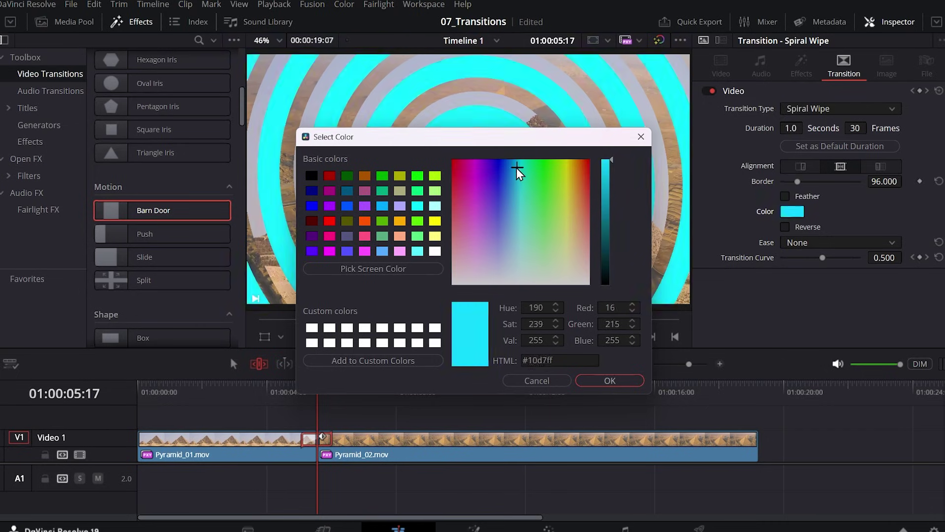
left_click_drag(591, 141, 663, 178)
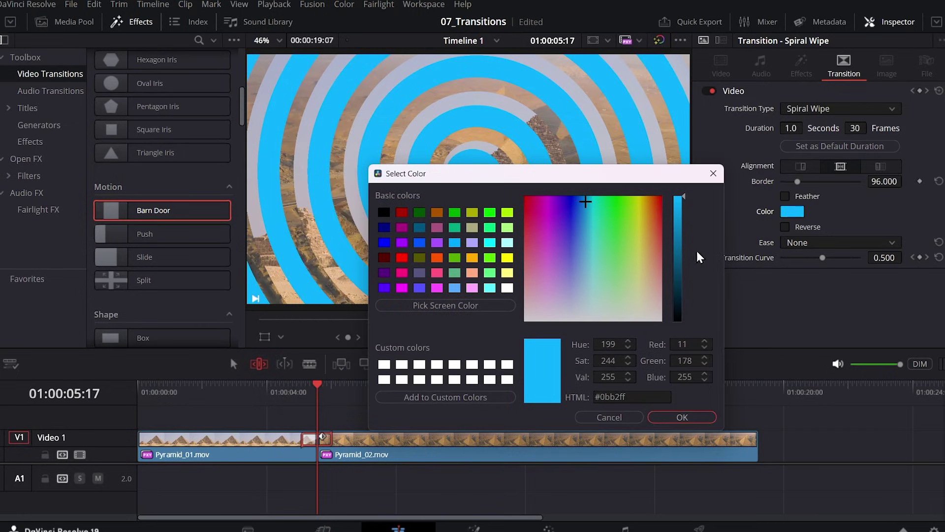
left_click(696, 423)
Thin the spiral border to 43.970 and play back the recoloured wipe.
left_click_drag(798, 181, 789, 181)
left_click(289, 388)
key("space")
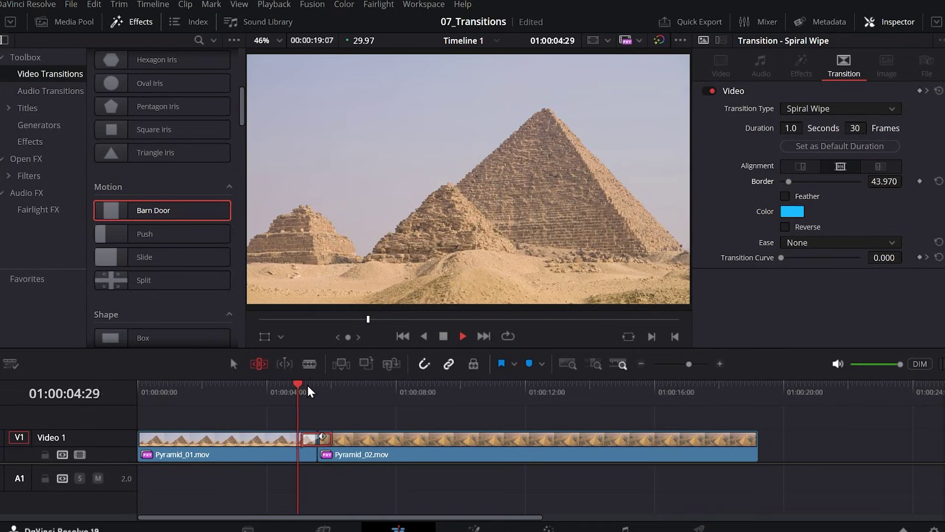
key("space")
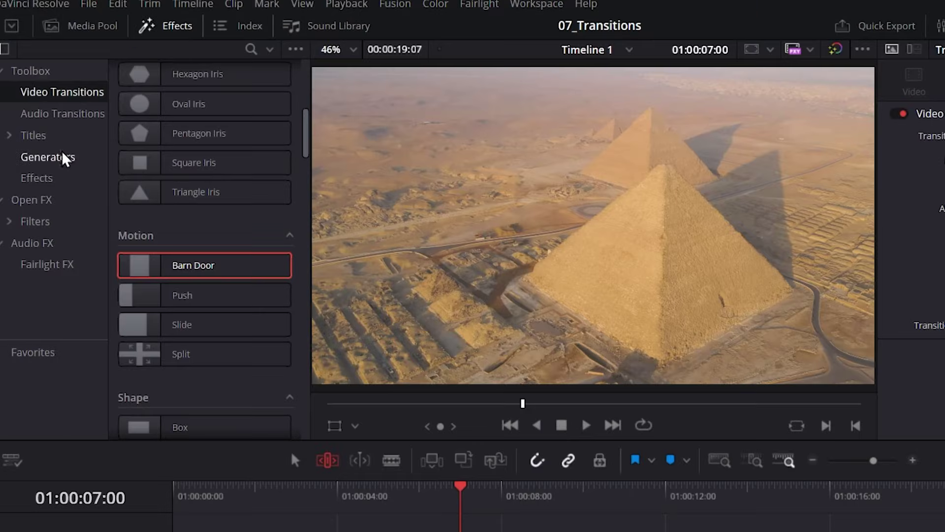
Drop the Neon Flicker 'SAMPLE' title onto a new Video 2 track above Pyramid_02.mov and preview it.
left_click(39, 139)
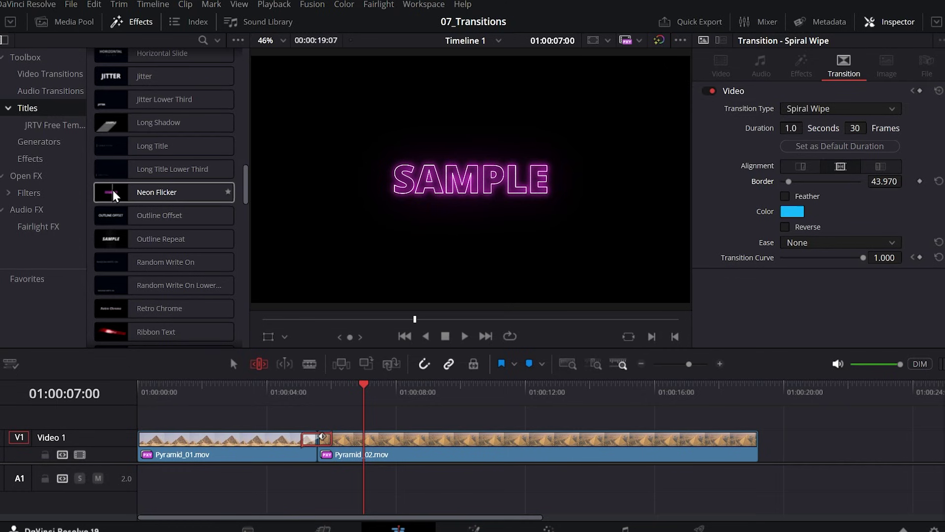
left_click_drag(114, 196, 428, 421)
left_click(453, 394)
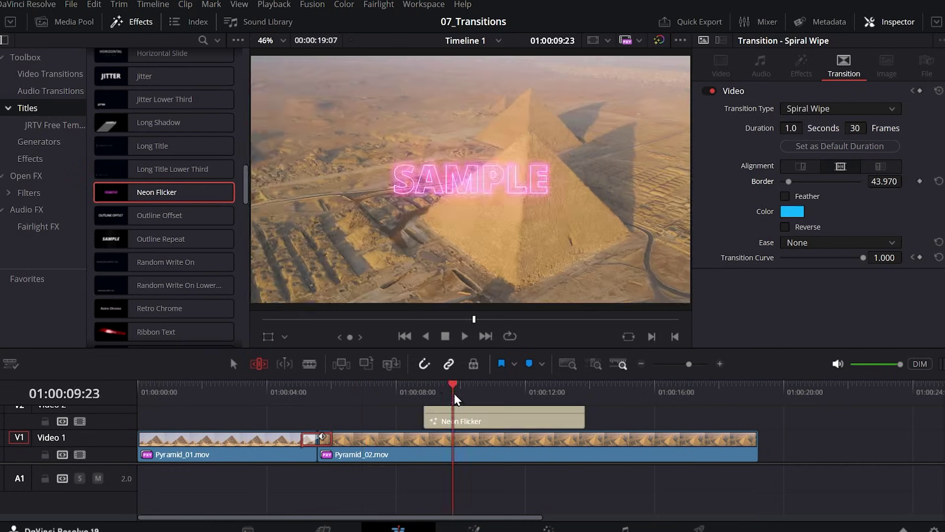
key("space")
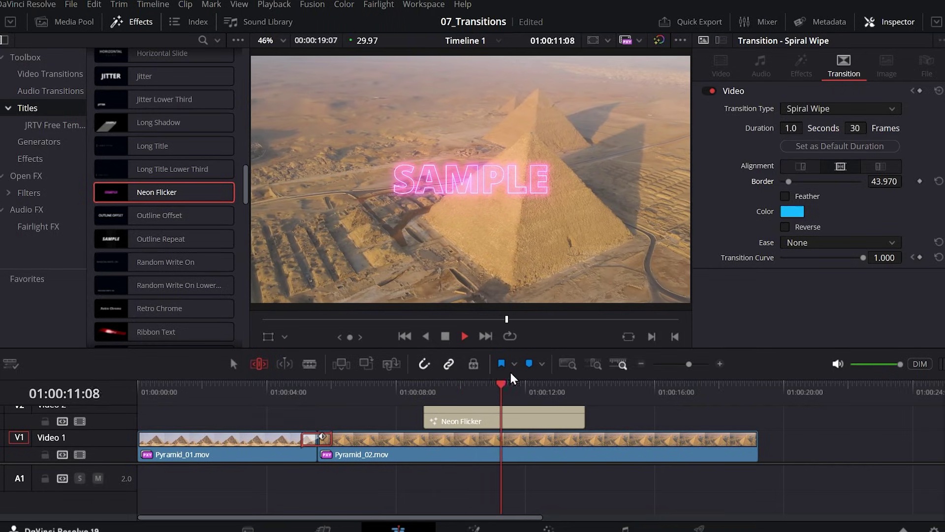
key("space")
left_click(485, 414)
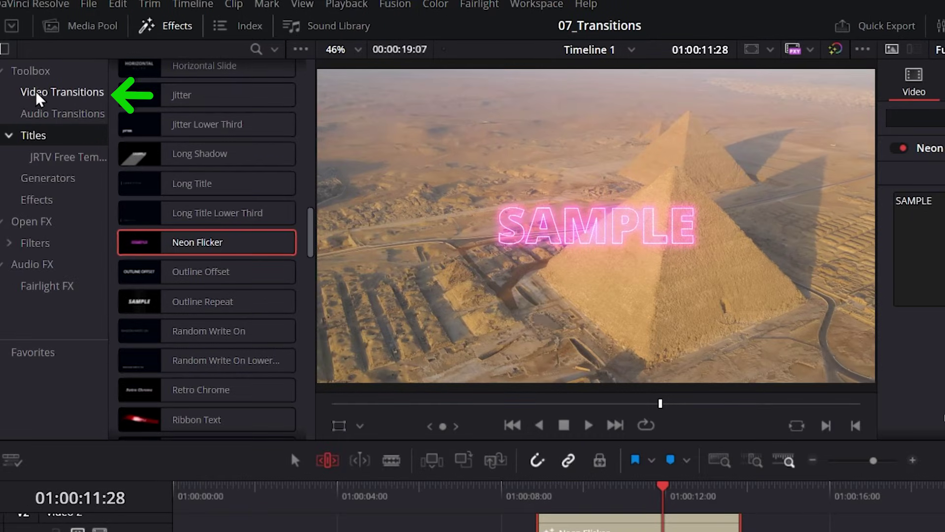
Bring up Video Transitions and scroll down to the Fusion Transitions holding Camera Shake.
left_click(32, 93)
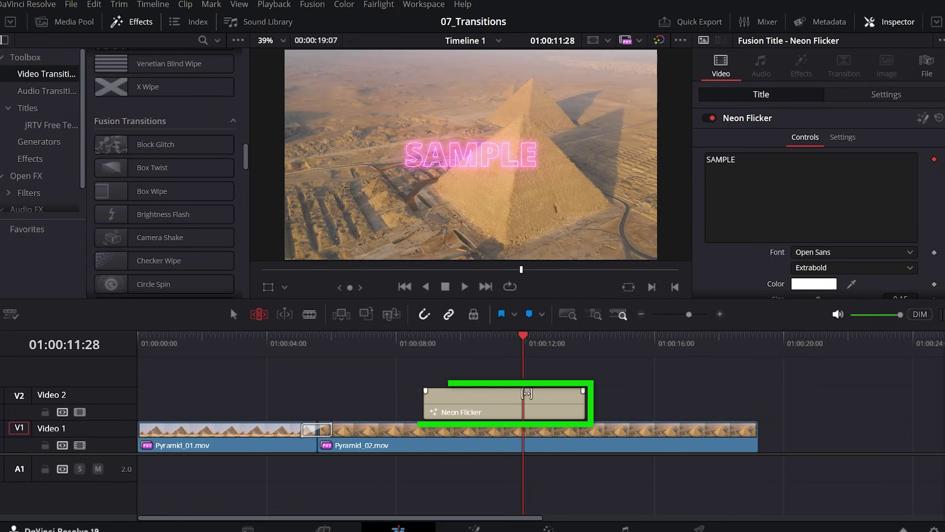
scroll(110, 84, "up", 15)
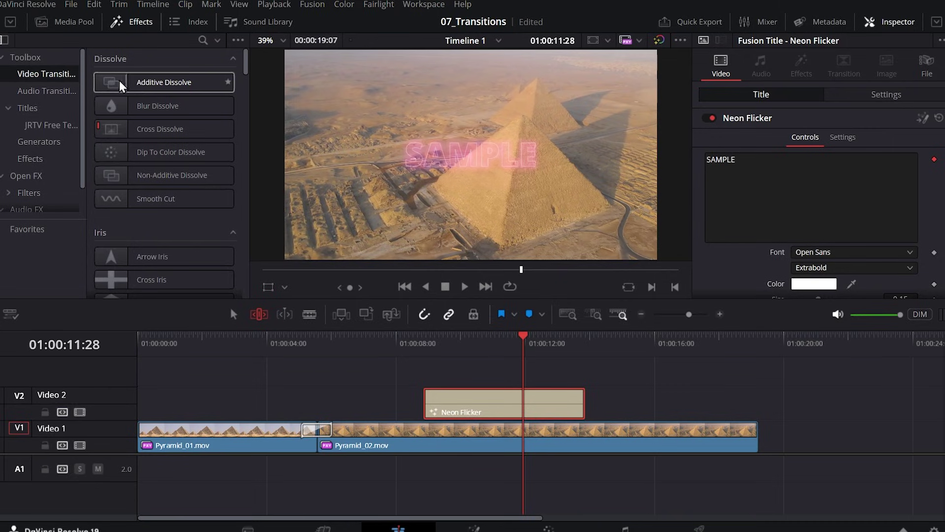
scroll(120, 87, "down", 4)
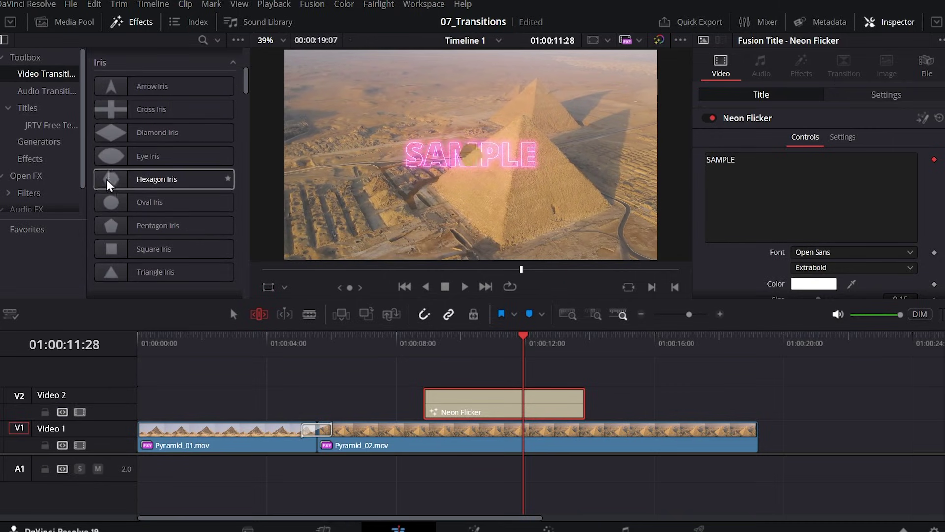
scroll(137, 107, "down", 10)
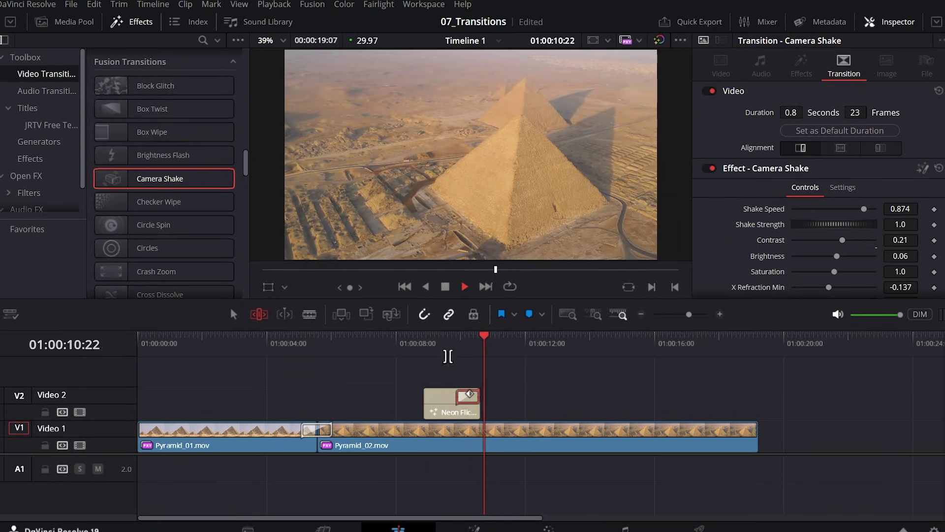
Play back the Neon Flicker title's start and end transitions from just before the title.
key("space")
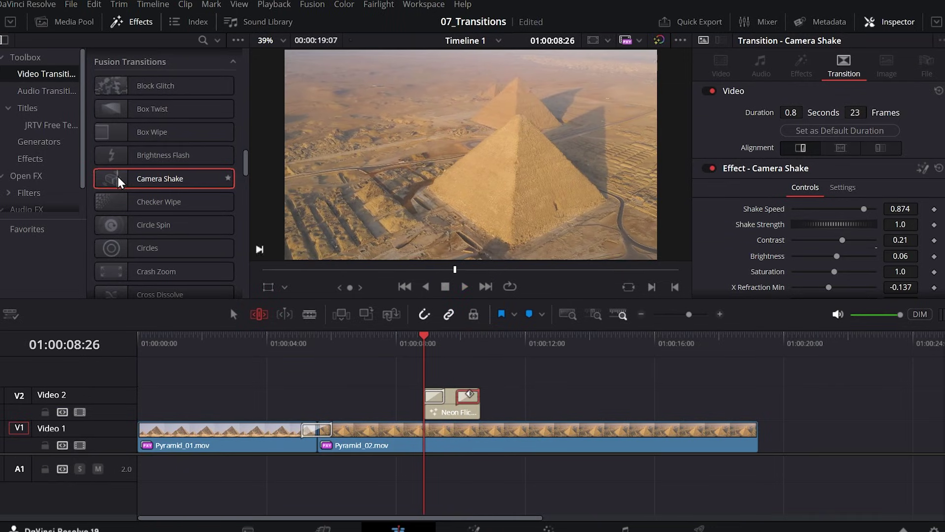
left_click(416, 345)
key("space")
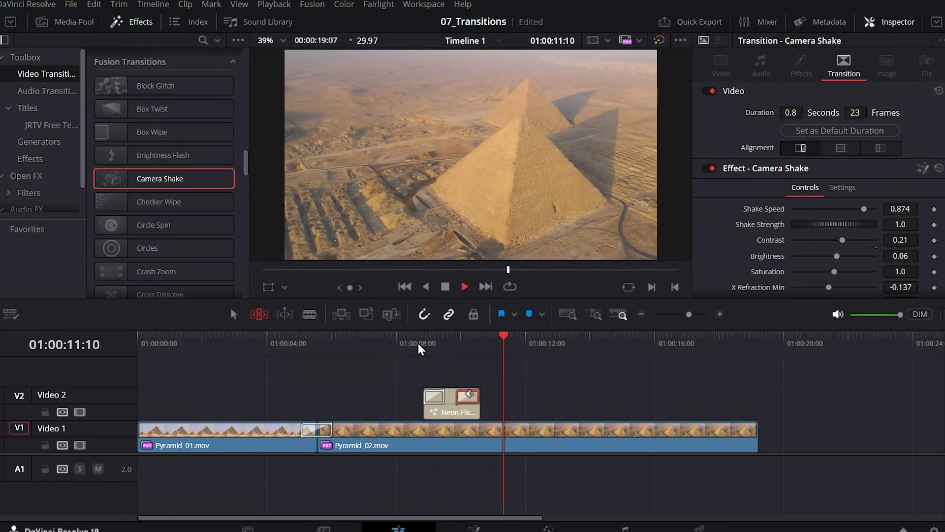
left_click(419, 345)
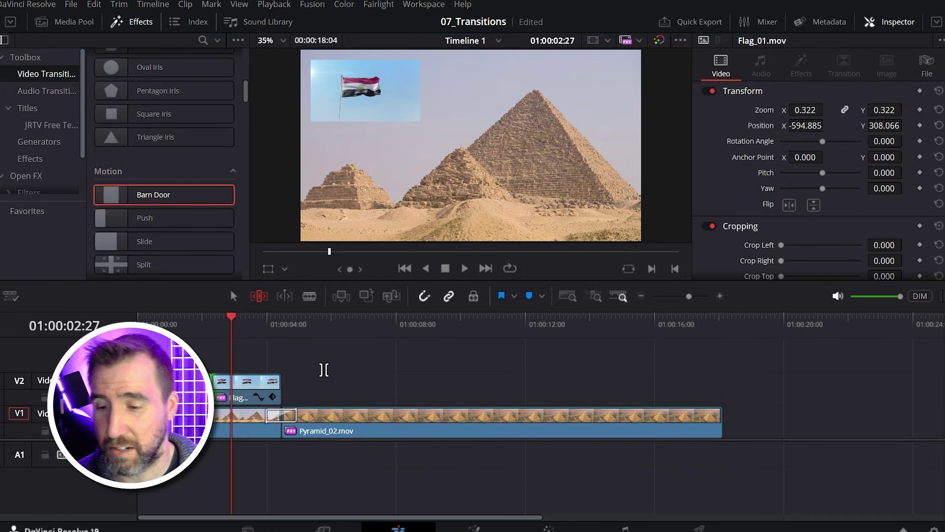
Review the flag overlay playback, then add a Barn Door transition to the flag clip's end.
key("space")
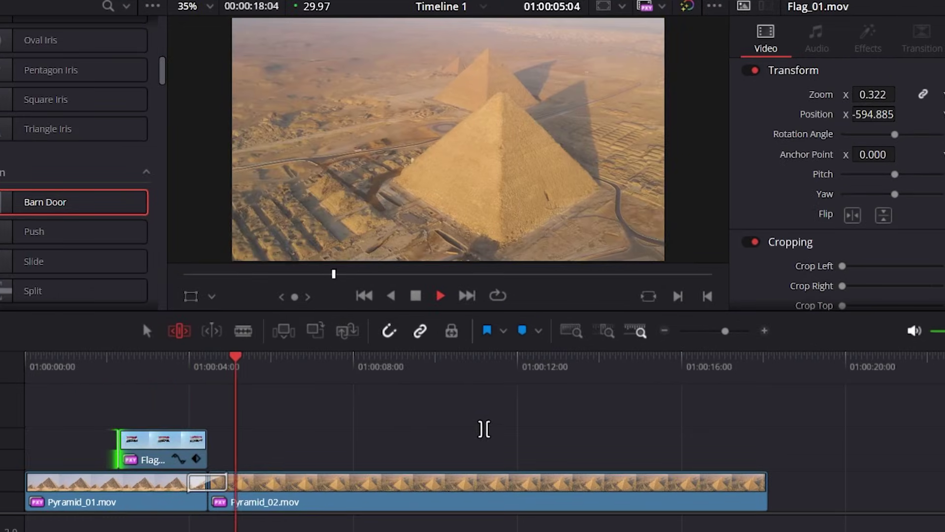
key("space")
left_click(171, 369)
key("space")
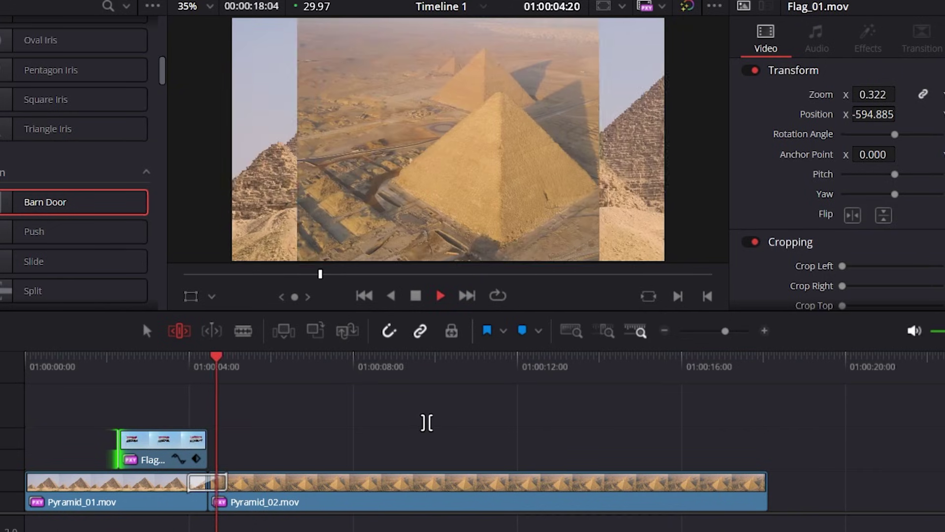
key("space")
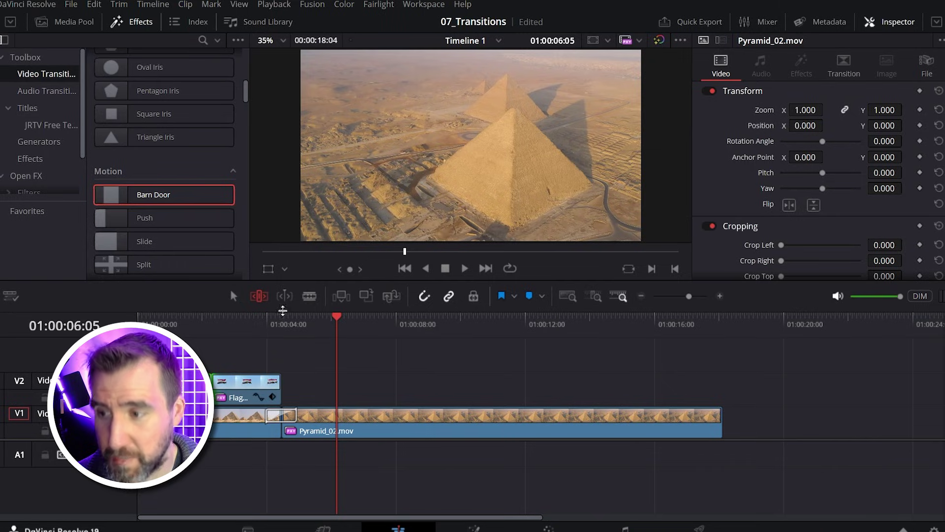
left_click_drag(116, 199, 278, 400)
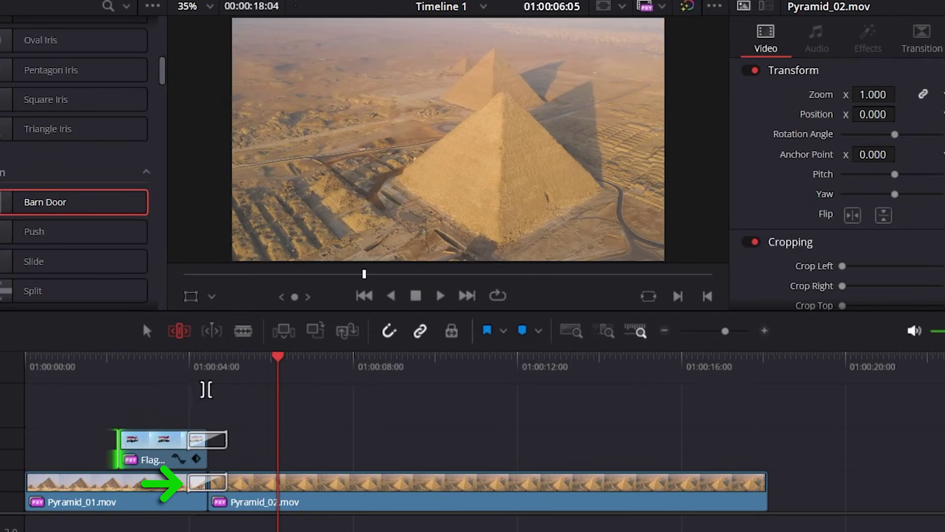
Play back from just before the flag's Barn Door to review the flag and pyramid transitions.
left_click(164, 368)
key("space")
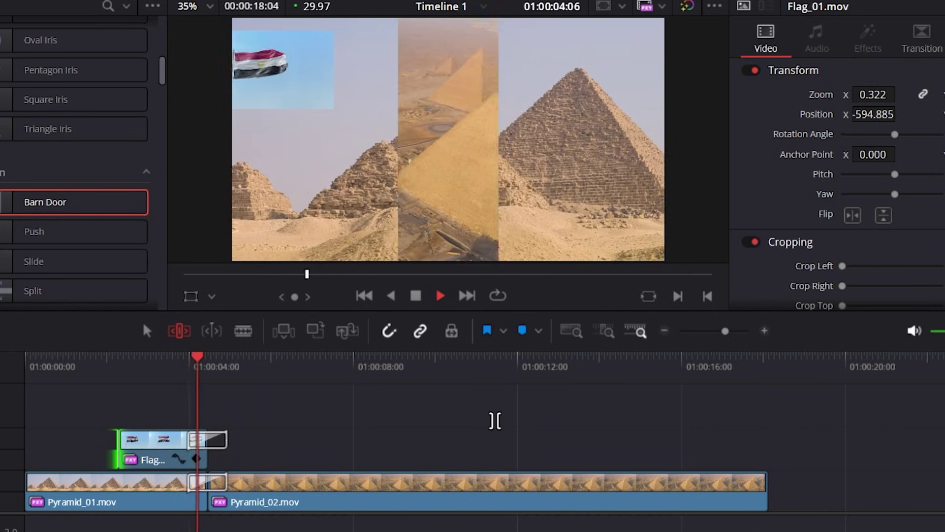